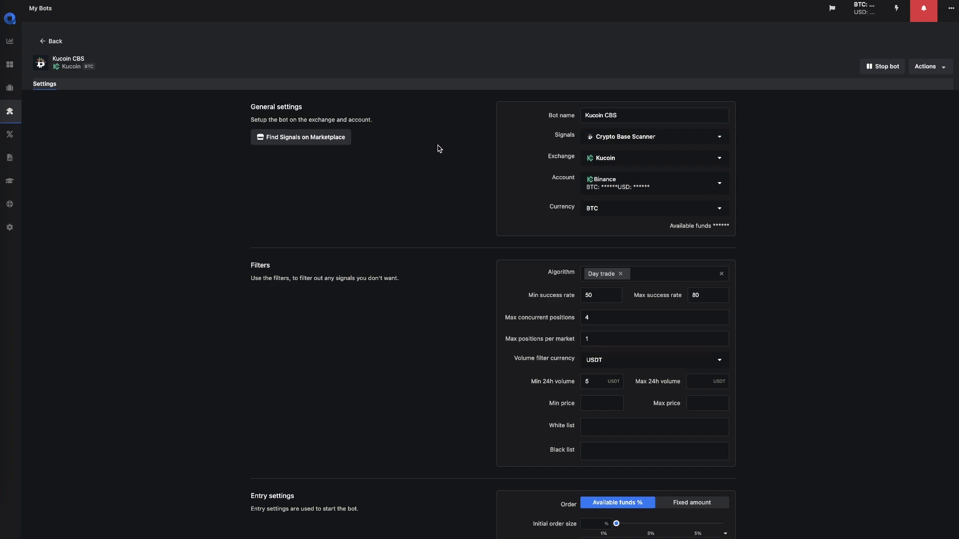
{"action": "left_click", "coordinate": [672, 159]}
{"action": "left_click", "coordinate": [673, 158]}
{"action": "left_click", "coordinate": [679, 190]}
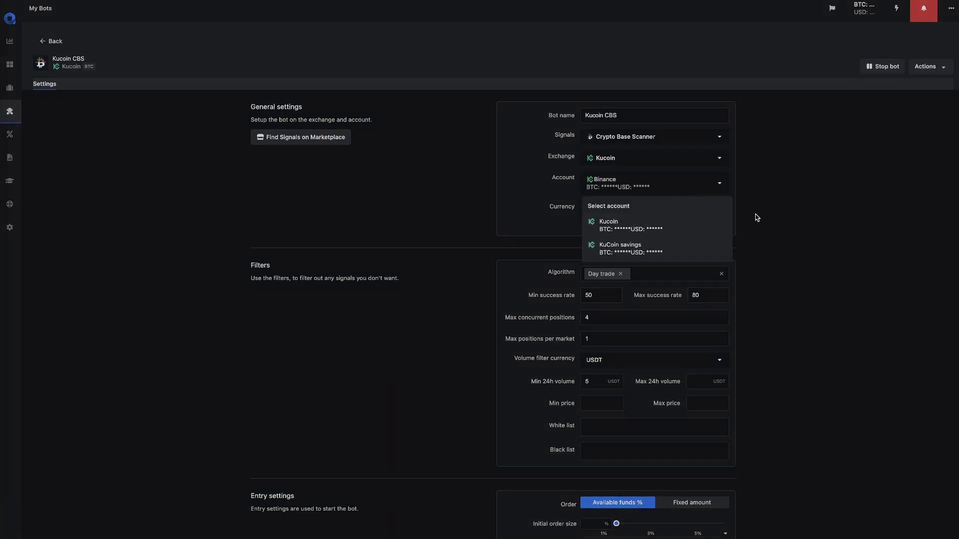
{"action": "left_click", "coordinate": [773, 200]}
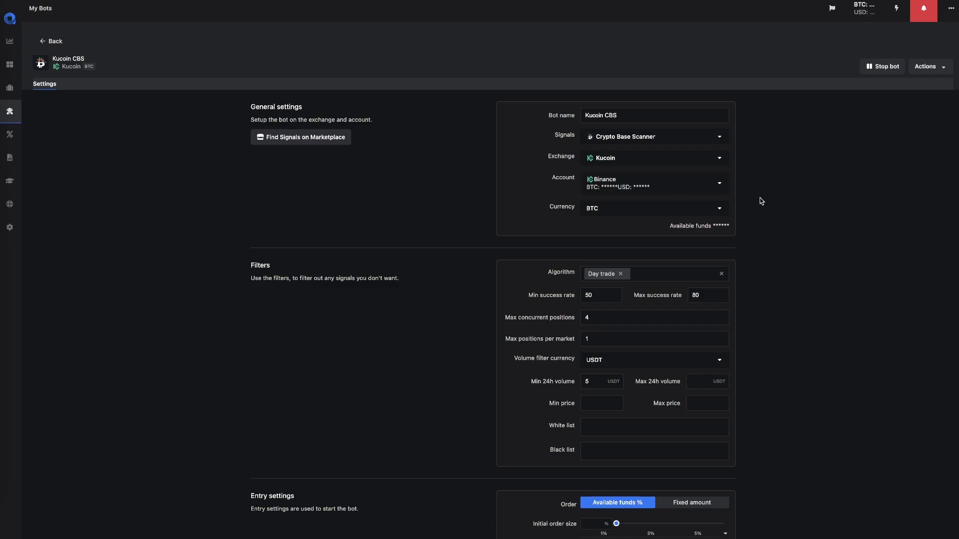
{"action": "scroll", "coordinate": [766, 234], "scroll_direction": "down", "scroll_amount": 1}
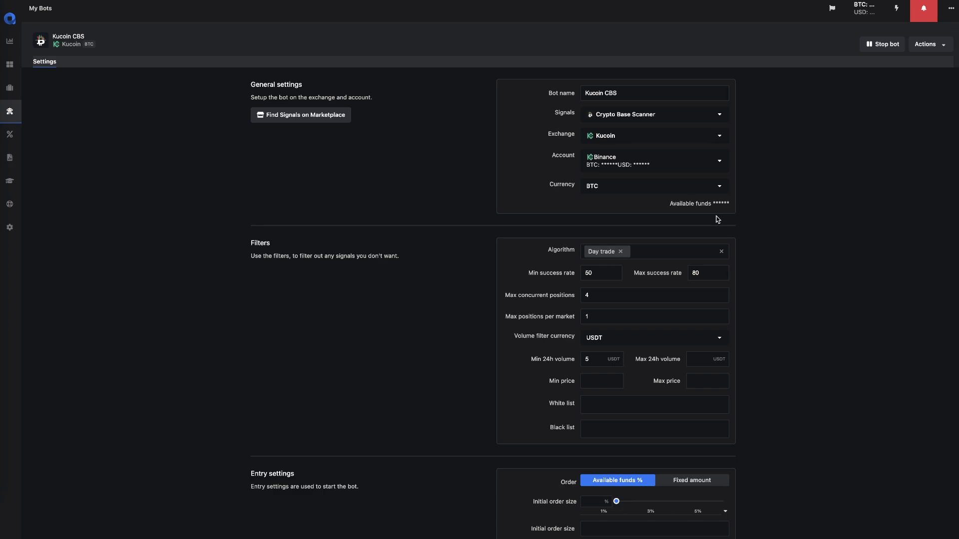
{"action": "scroll", "coordinate": [709, 214], "scroll_direction": "down", "scroll_amount": 1}
{"action": "scroll", "coordinate": [710, 213], "scroll_direction": "down", "scroll_amount": 5}
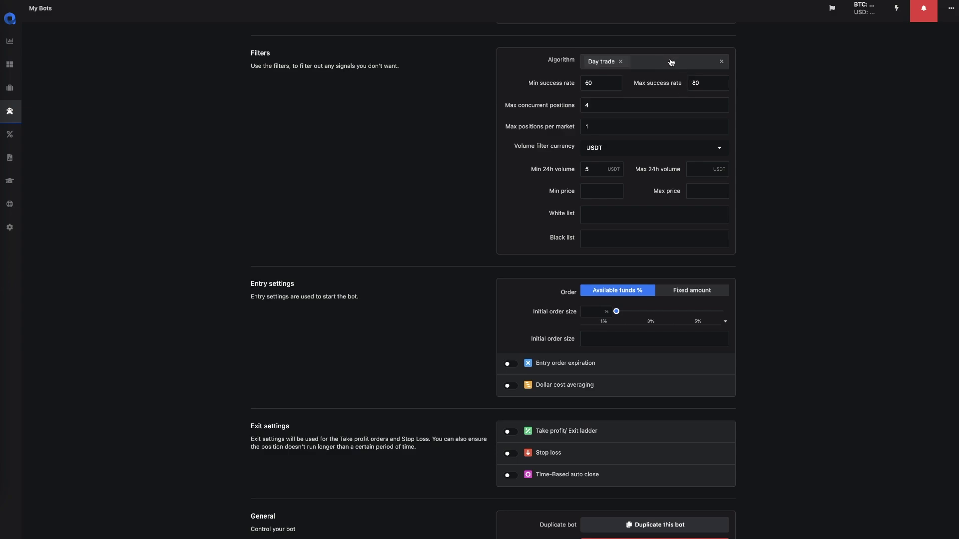
{"action": "left_click", "coordinate": [687, 64]}
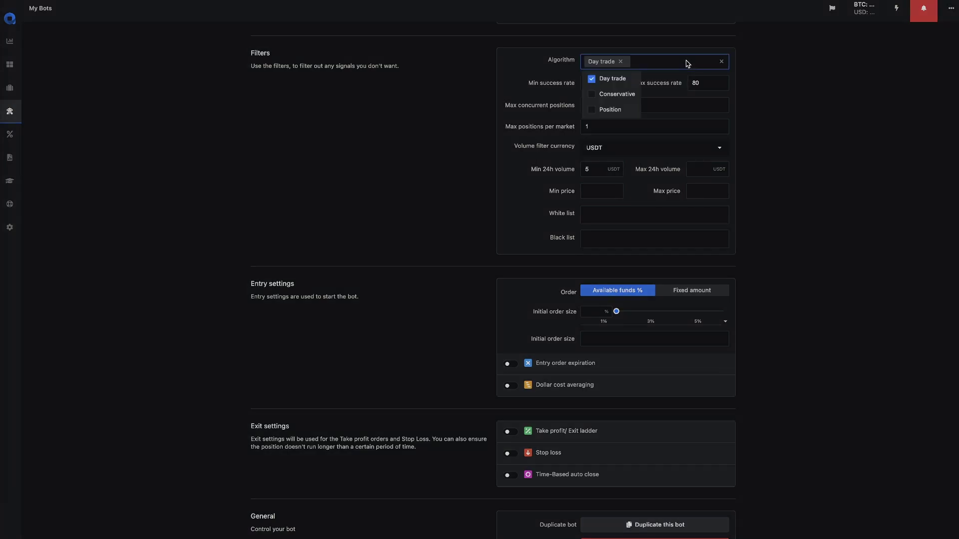
{"action": "left_click", "coordinate": [627, 94]}
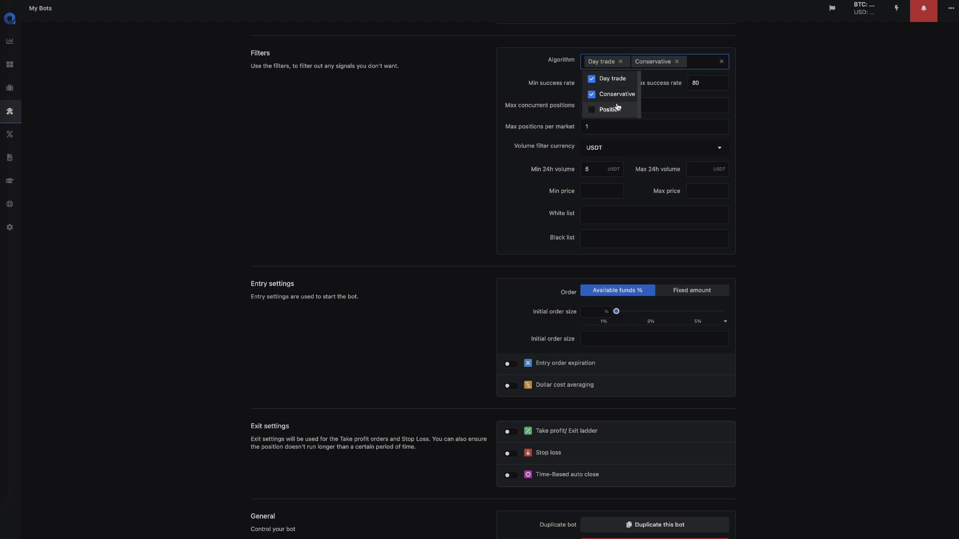
{"action": "left_click", "coordinate": [617, 109]}
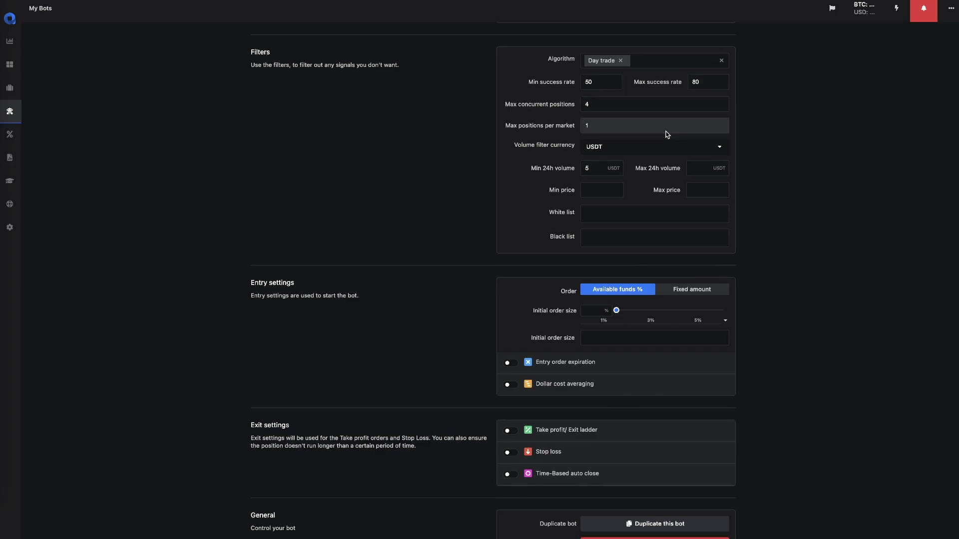
{"action": "scroll", "coordinate": [667, 134], "scroll_direction": "down", "scroll_amount": 1}
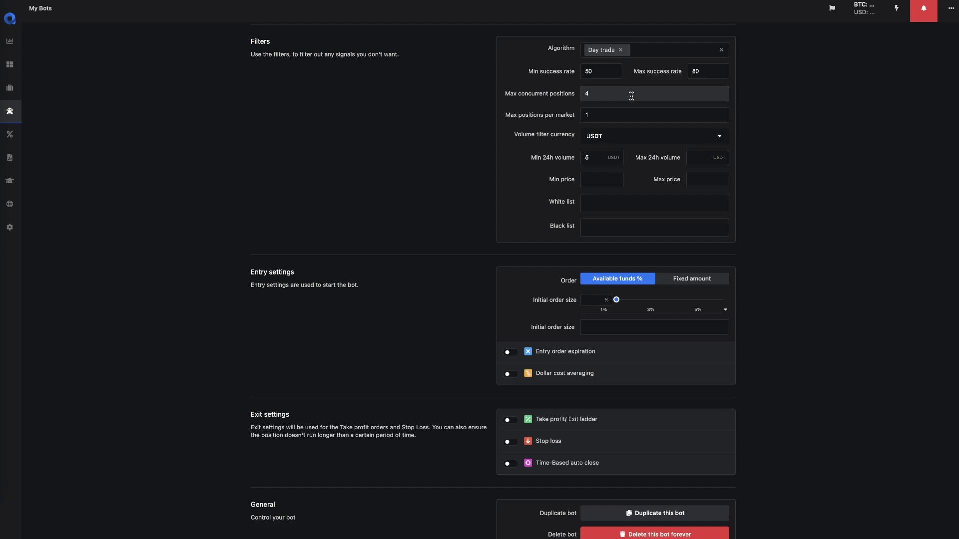
{"action": "scroll", "coordinate": [631, 95], "scroll_direction": "down", "scroll_amount": 1}
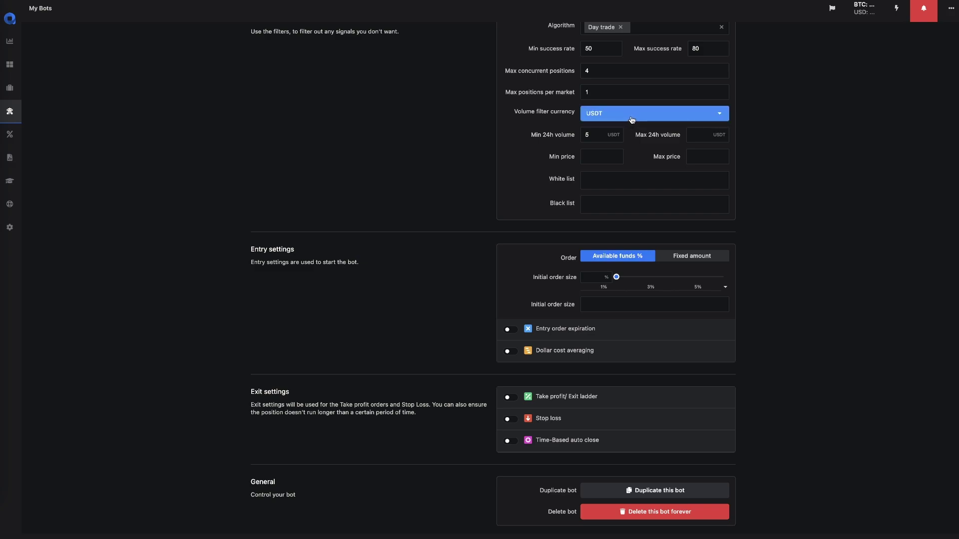
{"action": "left_click", "coordinate": [634, 117]}
{"action": "left_click", "coordinate": [634, 117]}
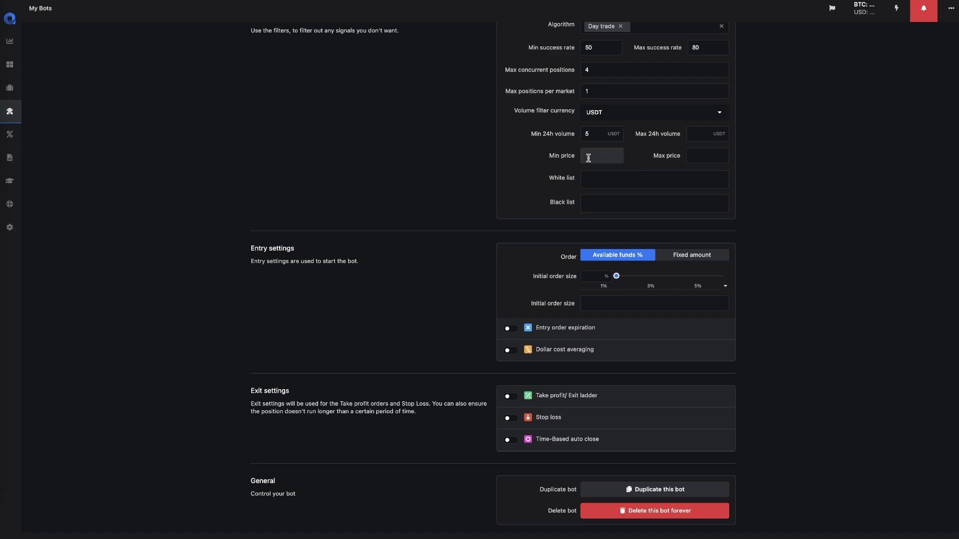
{"action": "left_click", "coordinate": [699, 151]}
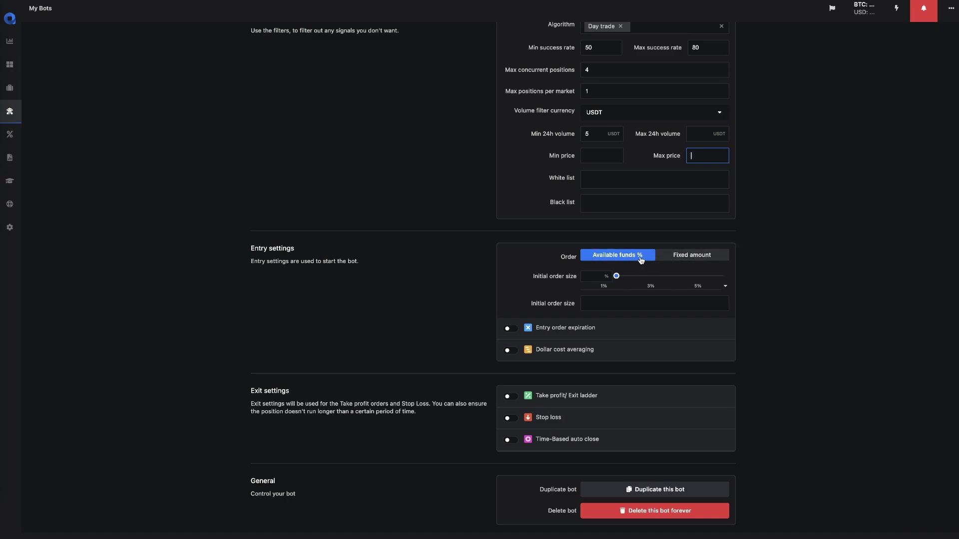
Step: Keep order sizing on Available funds %, then switch on entry order expiration at 1 Hour
{"action": "left_click", "coordinate": [674, 263]}
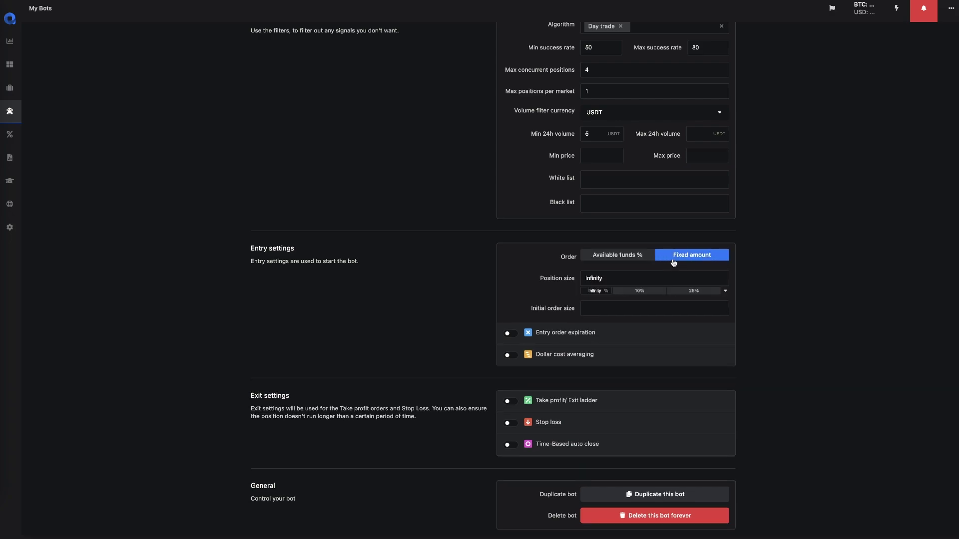
{"action": "left_click", "coordinate": [633, 259]}
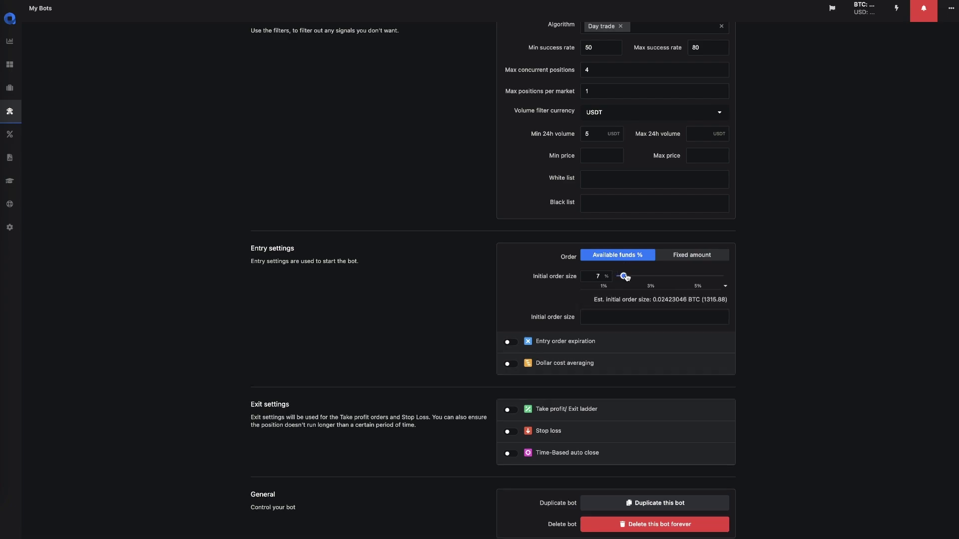
{"action": "left_click_drag", "start_coordinate": [627, 278], "coordinate": [608, 284]}
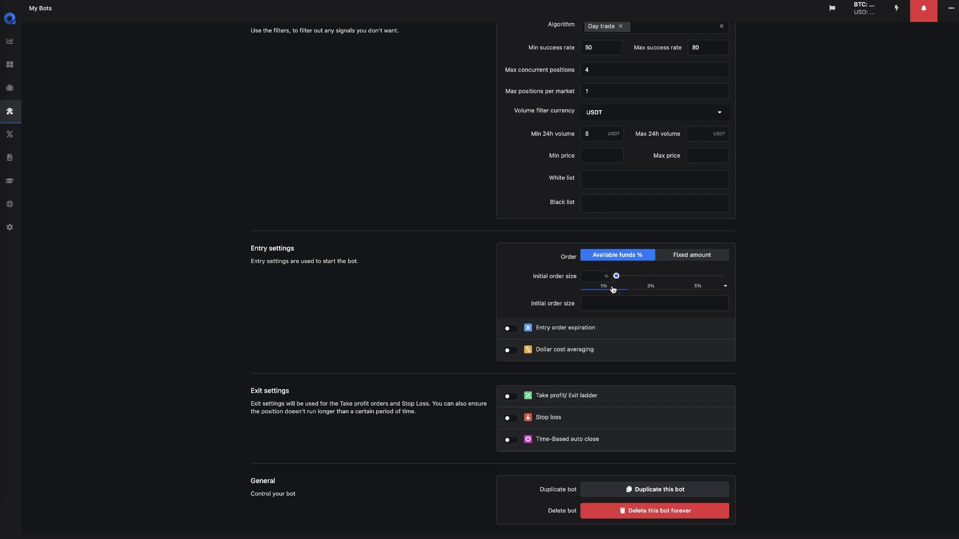
{"action": "left_click", "coordinate": [613, 303]}
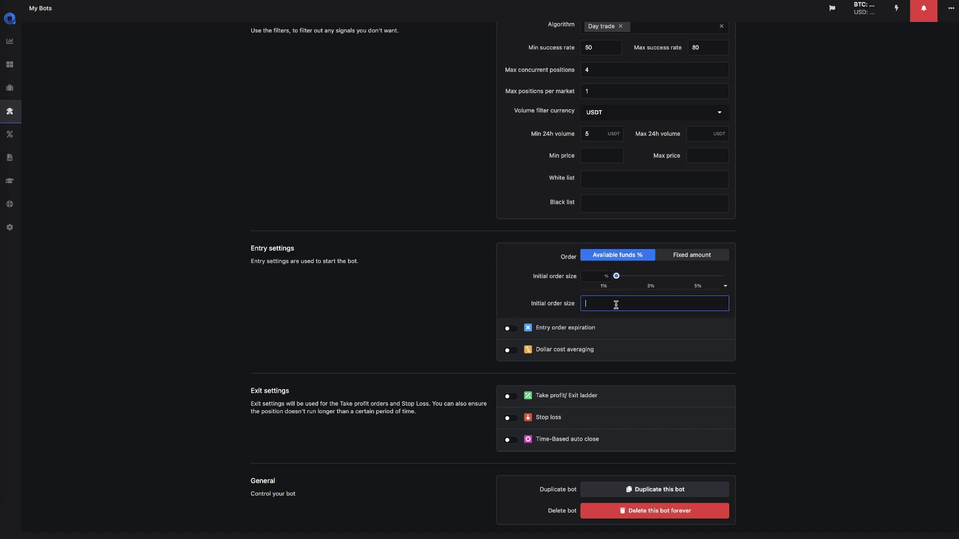
{"action": "left_click", "coordinate": [511, 329]}
{"action": "scroll", "coordinate": [514, 304], "scroll_direction": "down", "scroll_amount": 1}
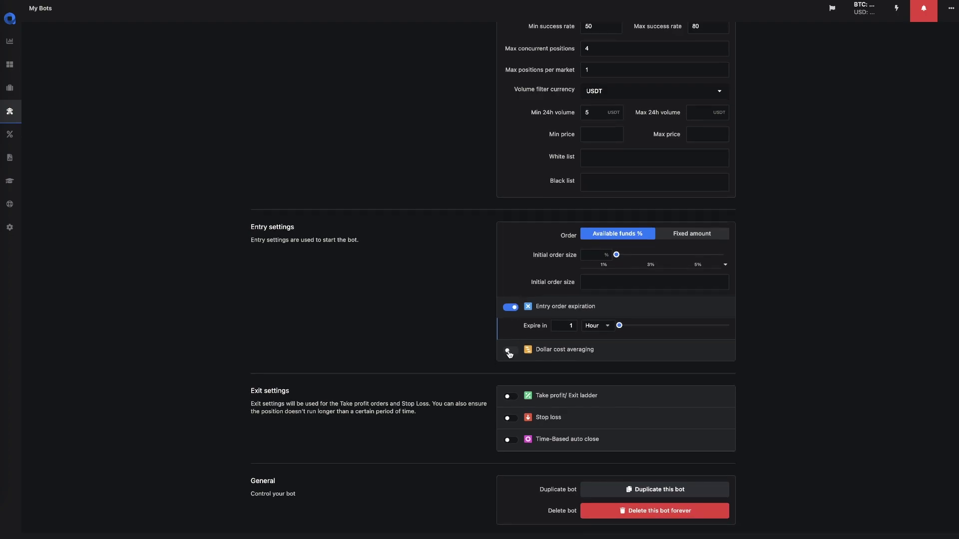
Step: Change the expiration unit to Minute and turn on dollar cost averaging
{"action": "left_click", "coordinate": [607, 328]}
{"action": "left_click", "coordinate": [606, 340]}
{"action": "left_click", "coordinate": [510, 350]}
{"action": "scroll", "coordinate": [487, 367], "scroll_direction": "down", "scroll_amount": 1}
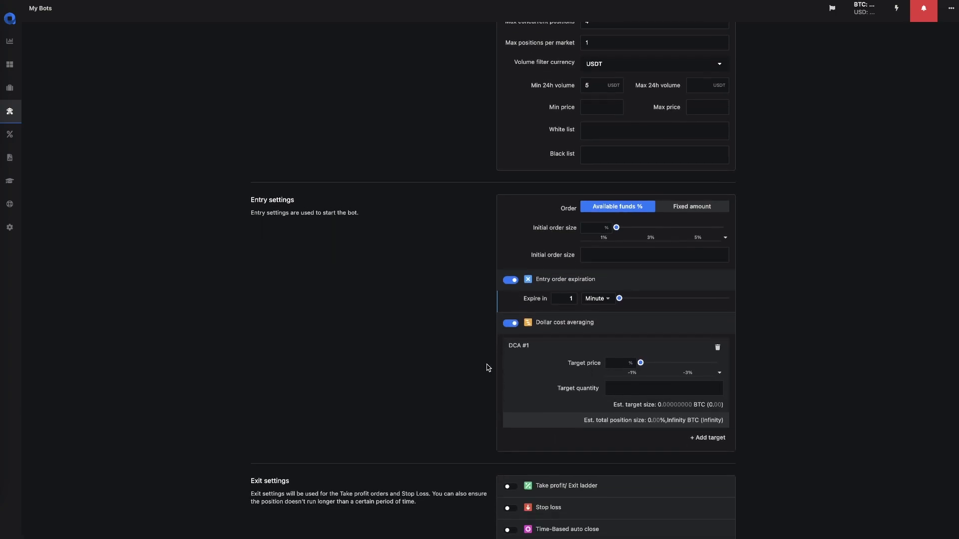
{"action": "scroll", "coordinate": [488, 367], "scroll_direction": "down", "scroll_amount": 3}
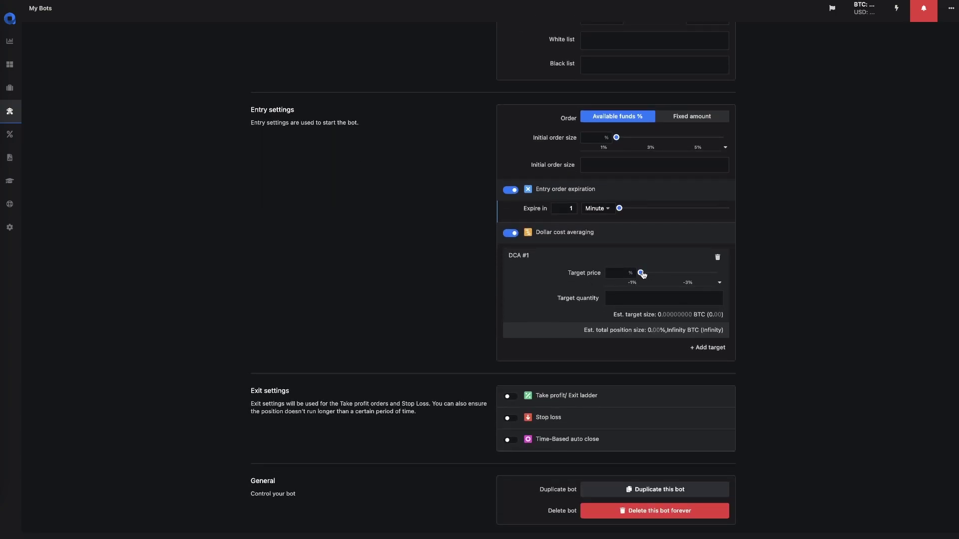
Step: Set DCA #1 to a 2.5% target price with target quantity 100
{"action": "mouse_move", "coordinate": [641, 273]}
{"action": "left_mouse_down"}
{"action": "mouse_move", "coordinate": [652, 273]}
{"action": "mouse_move", "coordinate": [644, 274]}
{"action": "left_mouse_up"}
{"action": "left_click", "coordinate": [719, 298]}
{"action": "type", "text": "100"}
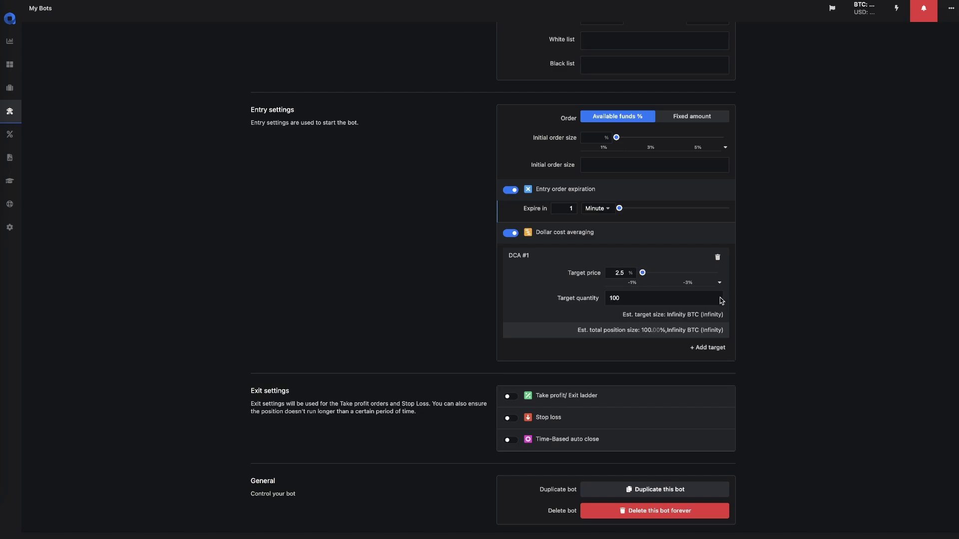
{"action": "left_click", "coordinate": [646, 301]}
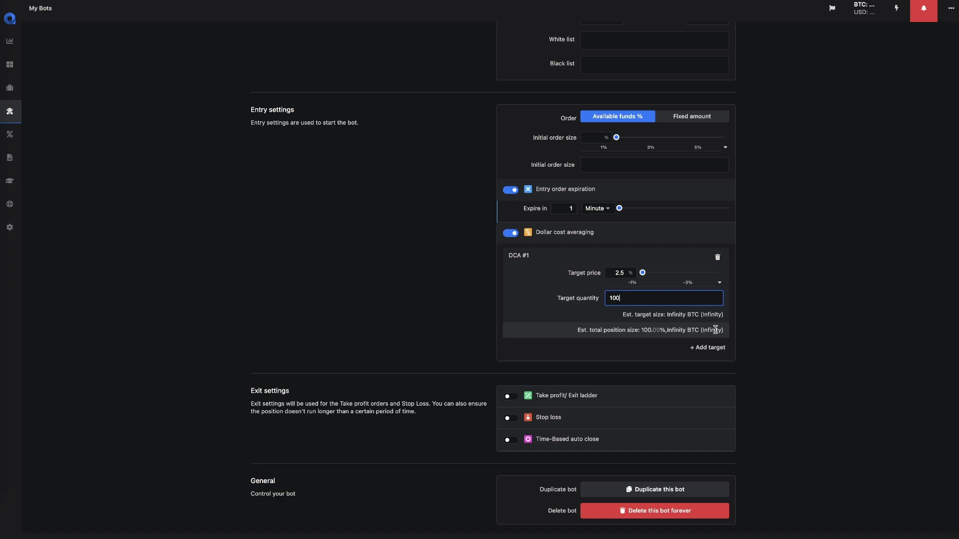
Step: Add DCA #2 with a 4% target price and target quantity 100
{"action": "left_click", "coordinate": [709, 348]}
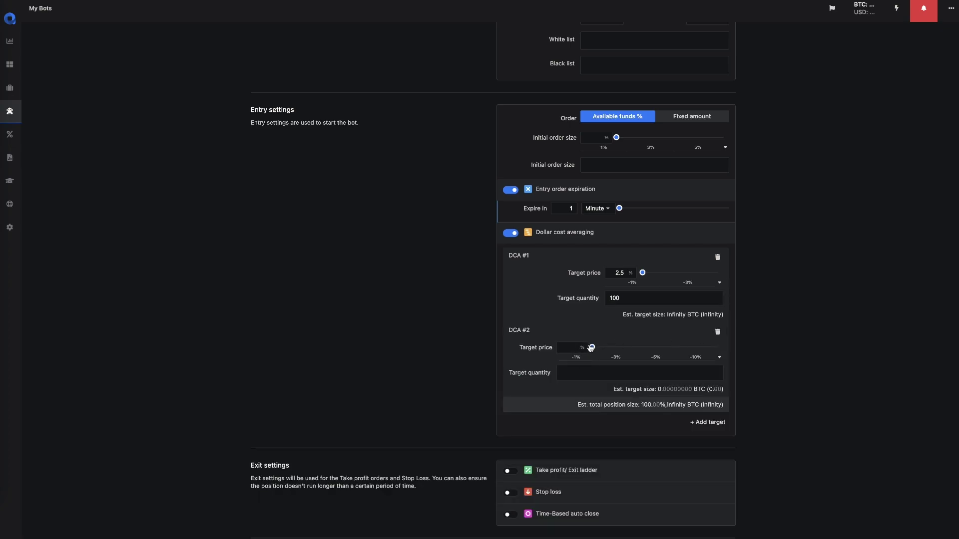
{"action": "left_click_drag", "start_coordinate": [591, 348], "coordinate": [596, 348]}
{"action": "left_click", "coordinate": [573, 370]}
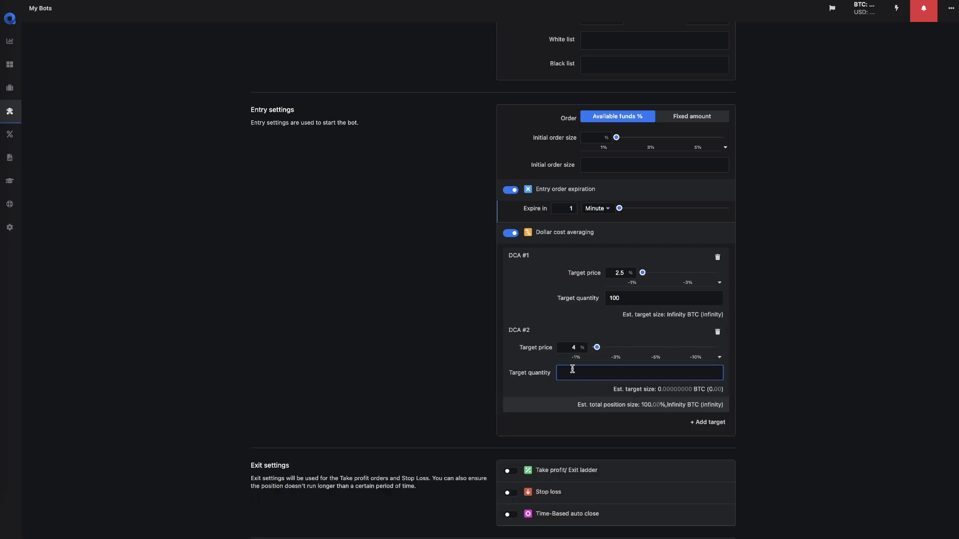
{"action": "type", "text": "100"}
{"action": "scroll", "coordinate": [644, 399], "scroll_direction": "down", "scroll_amount": 2}
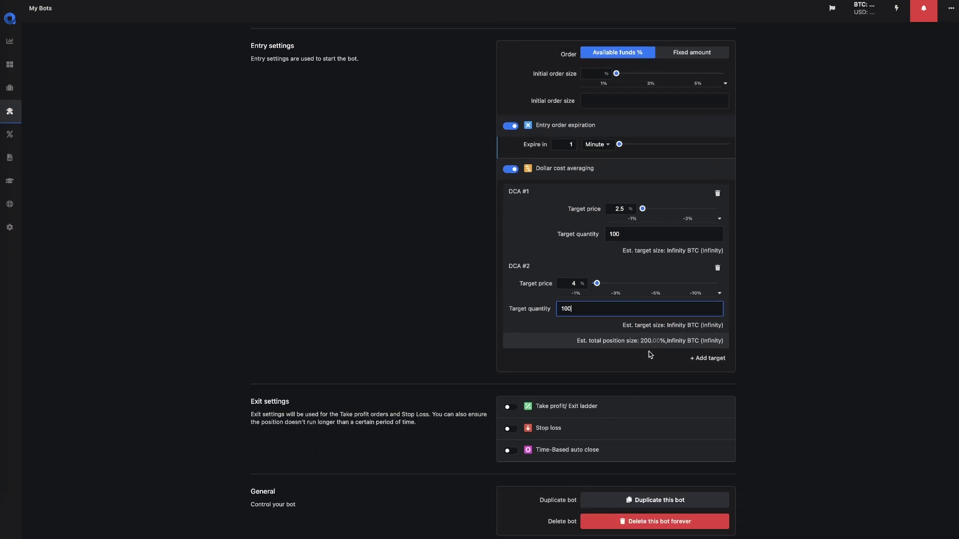
{"action": "scroll", "coordinate": [651, 350], "scroll_direction": "up", "scroll_amount": 1}
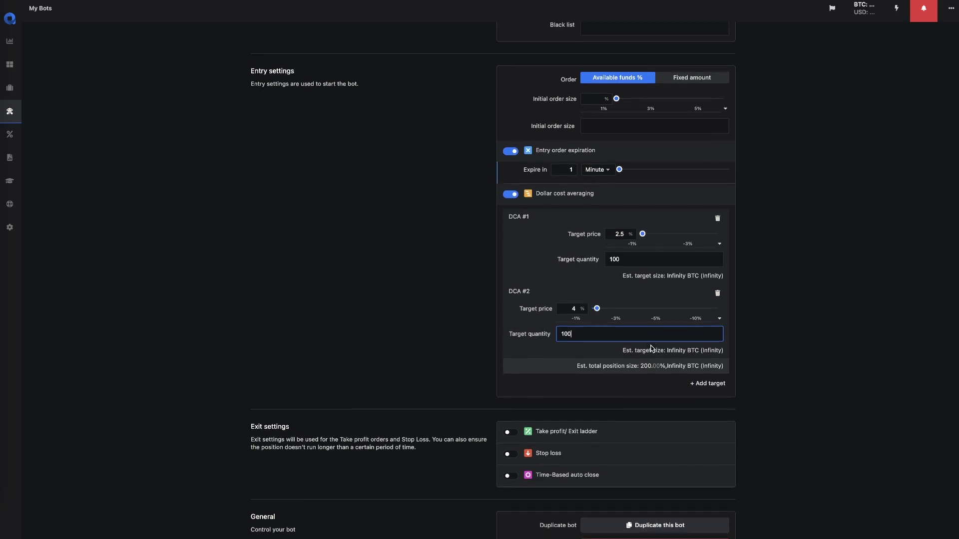
{"action": "scroll", "coordinate": [651, 348], "scroll_direction": "down", "scroll_amount": 1}
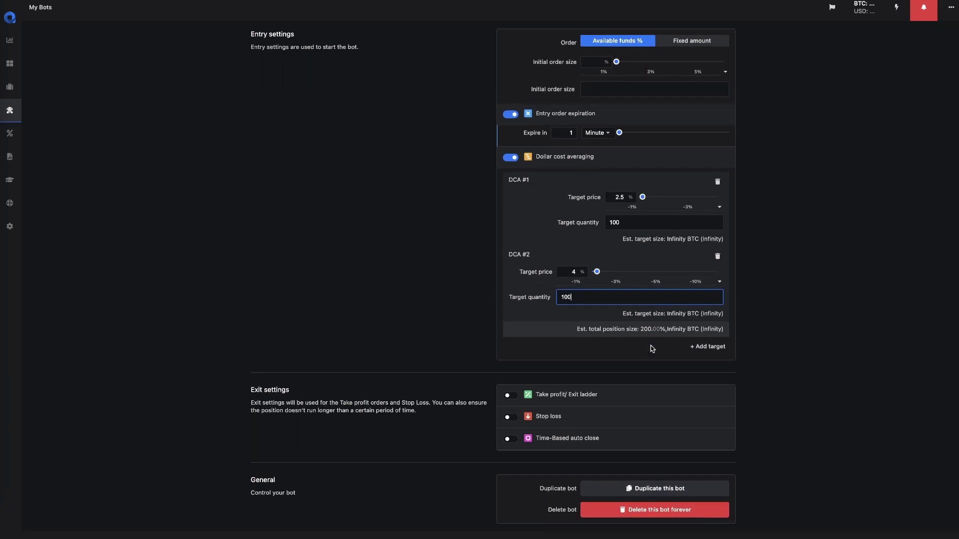
Step: Enable the take-profit exit ladder with Custom type and set profit volume to 6%
{"action": "left_click", "coordinate": [510, 396]}
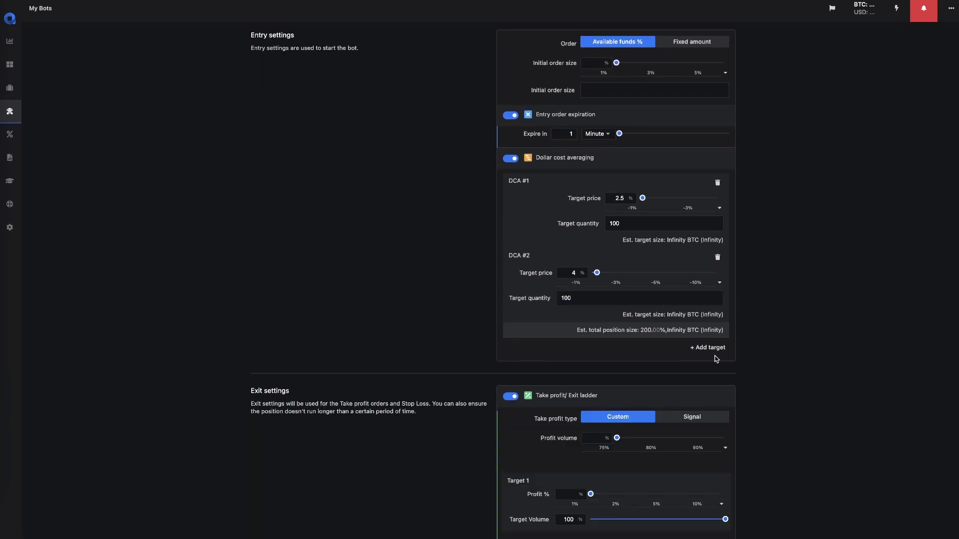
{"action": "scroll", "coordinate": [631, 360], "scroll_direction": "down", "scroll_amount": 2}
{"action": "scroll", "coordinate": [631, 359], "scroll_direction": "down", "scroll_amount": 2}
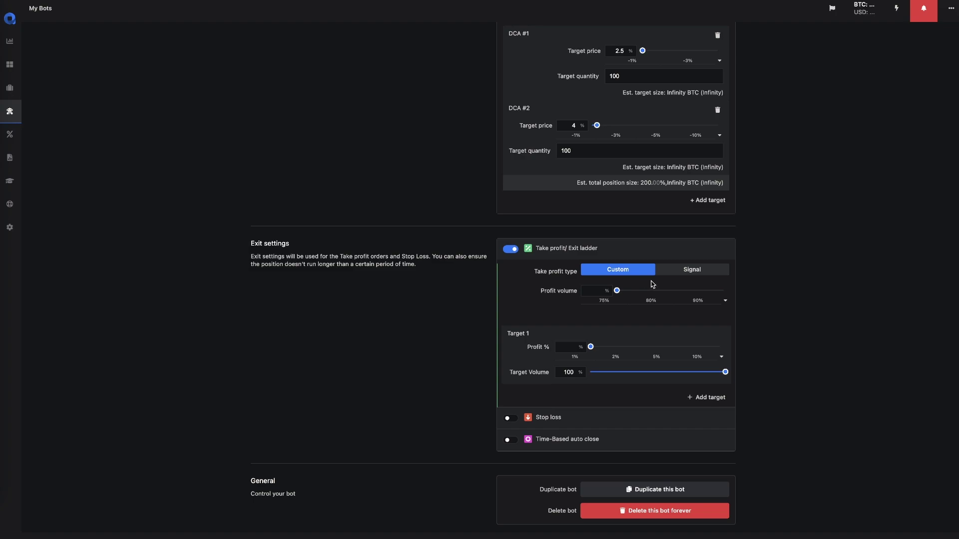
{"action": "left_click", "coordinate": [694, 272]}
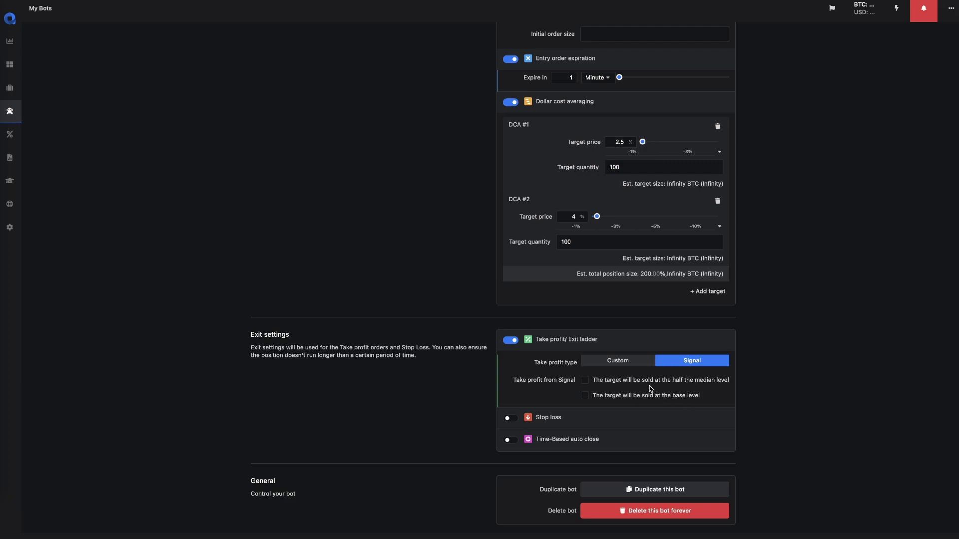
{"action": "left_click", "coordinate": [637, 363]}
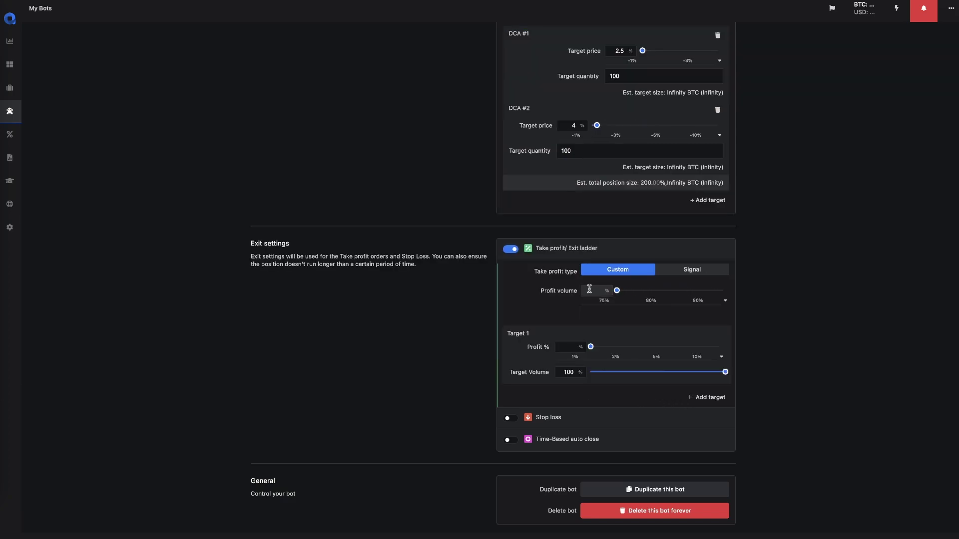
{"action": "left_click_drag", "start_coordinate": [617, 294], "coordinate": [726, 295]}
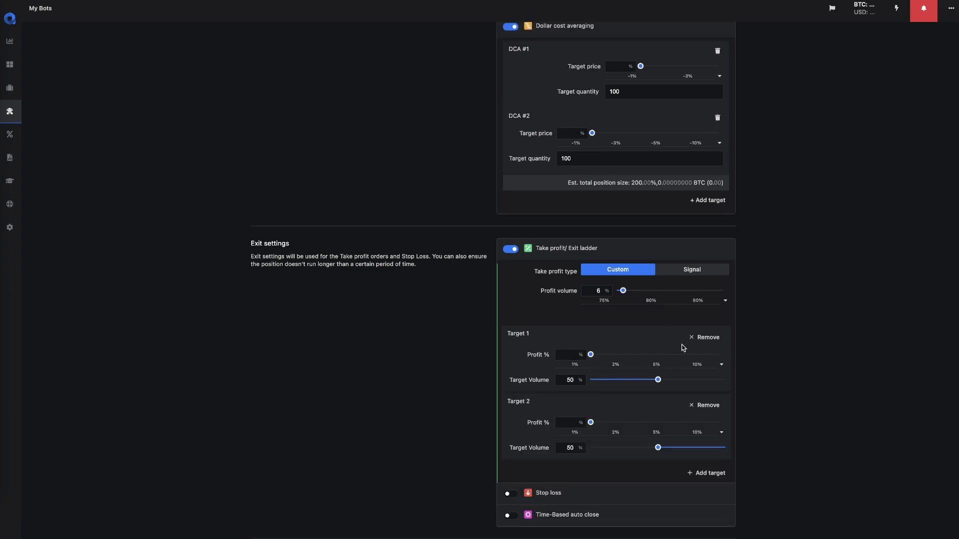
Step: Lower Target 1 volume to 30%, leaving Target 2 at 70%
{"action": "scroll", "coordinate": [784, 434], "scroll_direction": "down", "scroll_amount": 3}
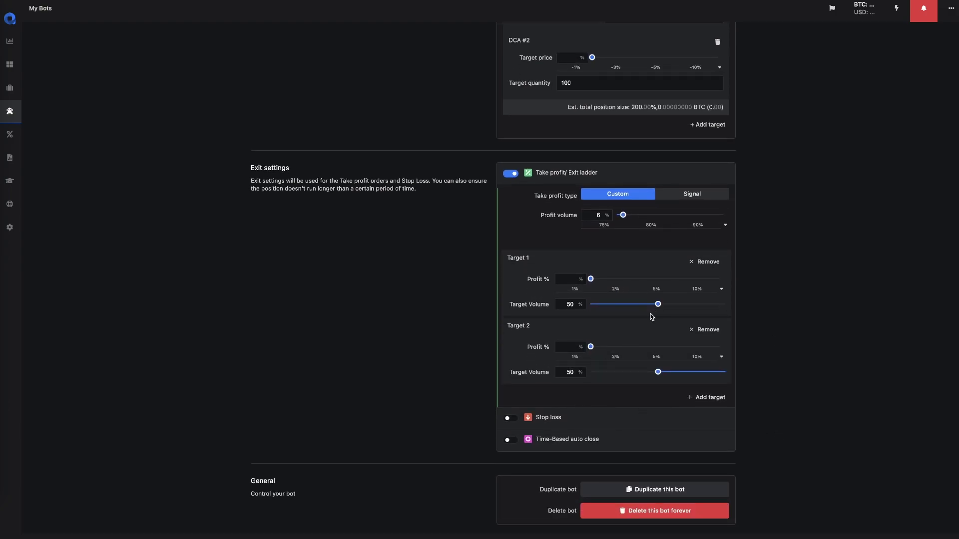
{"action": "left_click_drag", "start_coordinate": [658, 305], "coordinate": [631, 320]}
{"action": "mouse_move", "coordinate": [629, 304]}
{"action": "left_mouse_down"}
{"action": "mouse_move", "coordinate": [658, 307]}
{"action": "mouse_move", "coordinate": [618, 314]}
{"action": "mouse_move", "coordinate": [632, 313]}
{"action": "left_mouse_up"}
Step: Turn on a Custom stop loss with 26% stop distance and enable 1-hour time-based auto close
{"action": "left_click", "coordinate": [509, 419]}
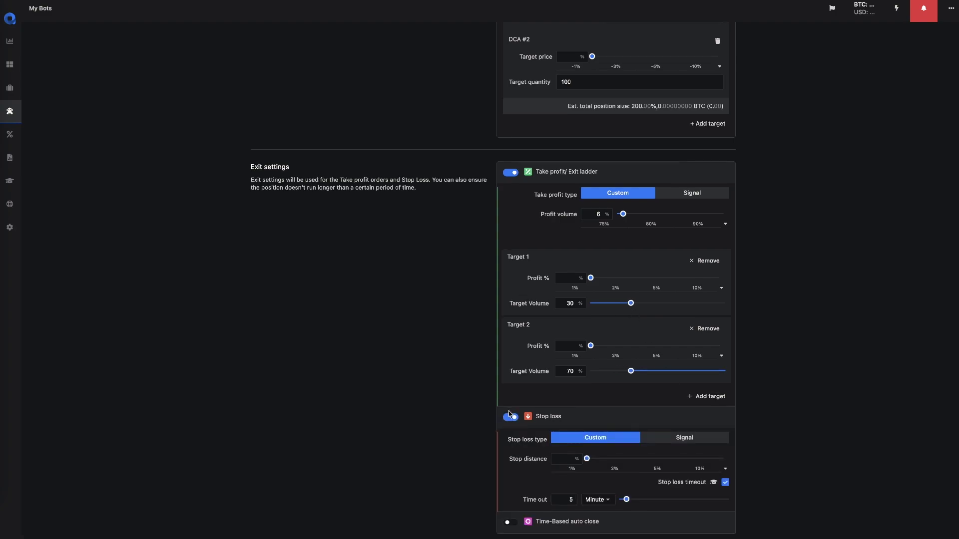
{"action": "scroll", "coordinate": [599, 400], "scroll_direction": "down", "scroll_amount": 2}
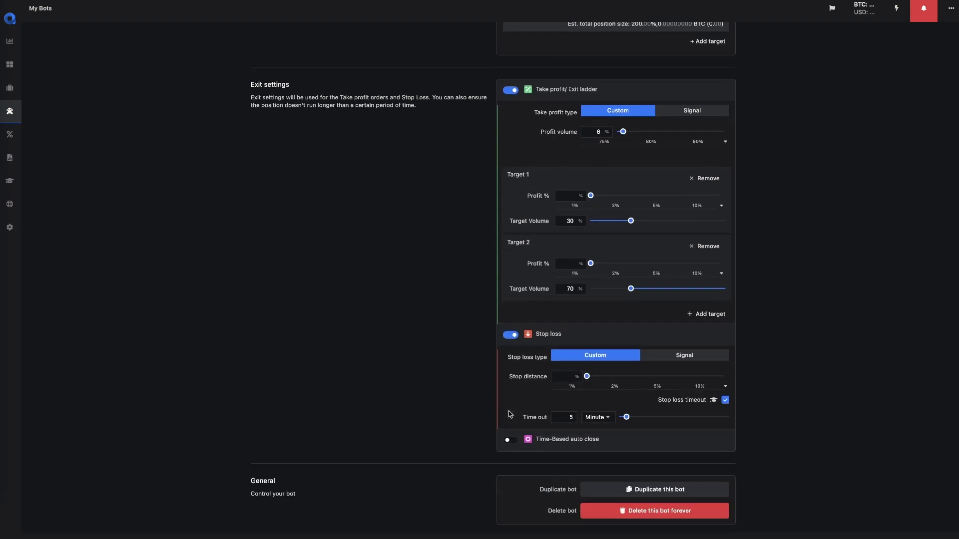
{"action": "left_click", "coordinate": [700, 360]}
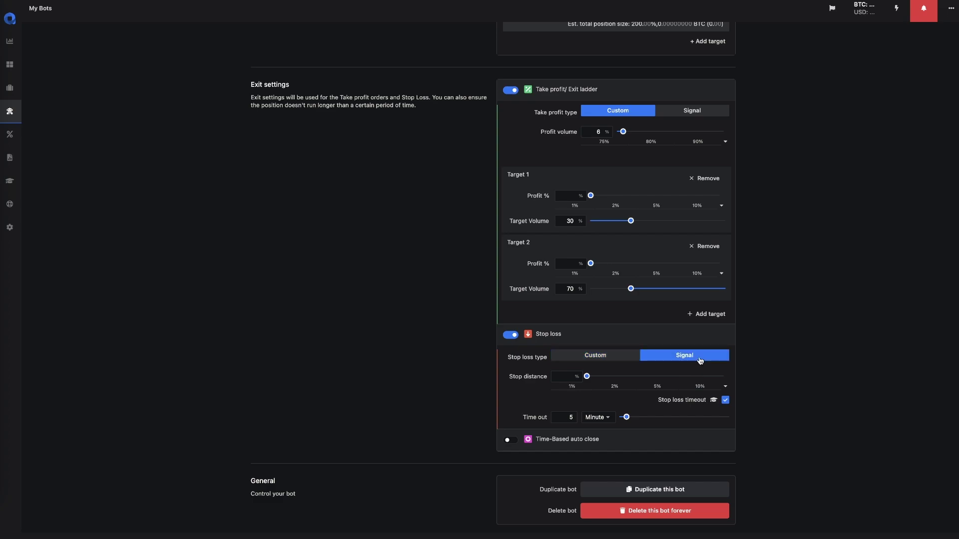
{"action": "left_click", "coordinate": [612, 356]}
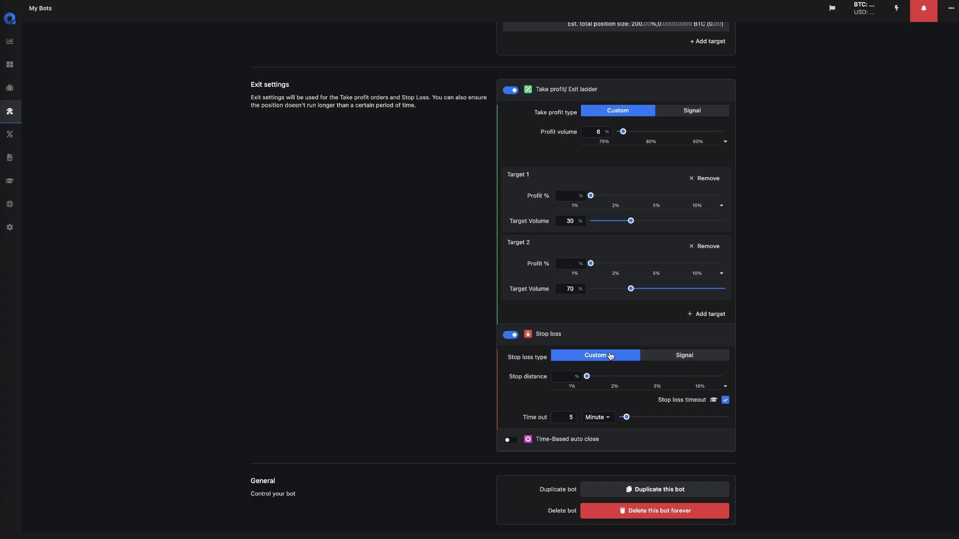
{"action": "left_click", "coordinate": [615, 386]}
{"action": "left_click_drag", "start_coordinate": [601, 382], "coordinate": [621, 377]}
{"action": "left_click", "coordinate": [511, 441]}
Step: Scroll the Black Friday 2 Year Deal page to view its countdown timer
{"action": "scroll", "coordinate": [529, 413], "scroll_direction": "down", "scroll_amount": 1}
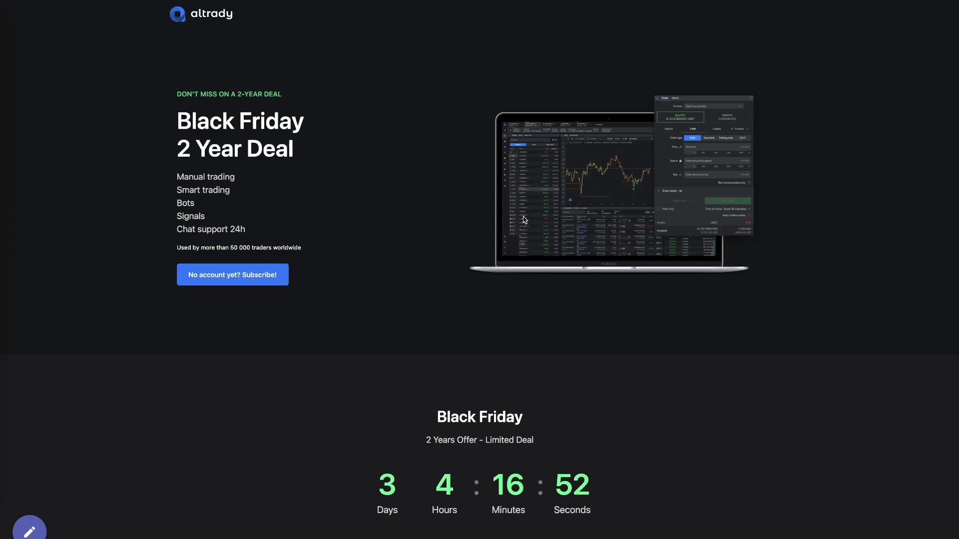
Step: Scroll to the pricing table: Basic €9.41, Essential €18.86, Premium €28.31 annually
{"action": "scroll", "coordinate": [274, 247], "scroll_direction": "down", "scroll_amount": 10}
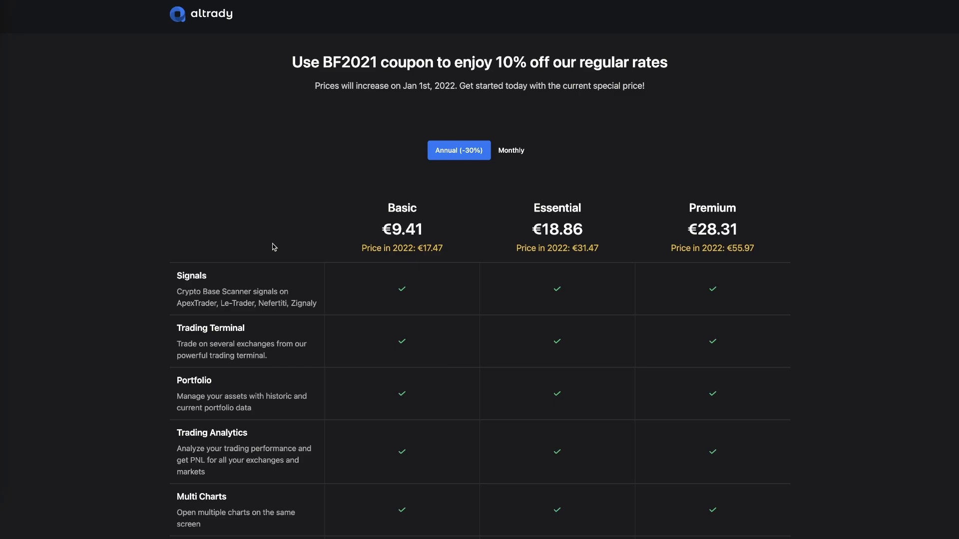
{"action": "scroll", "coordinate": [802, 131], "scroll_direction": "up", "scroll_amount": 1}
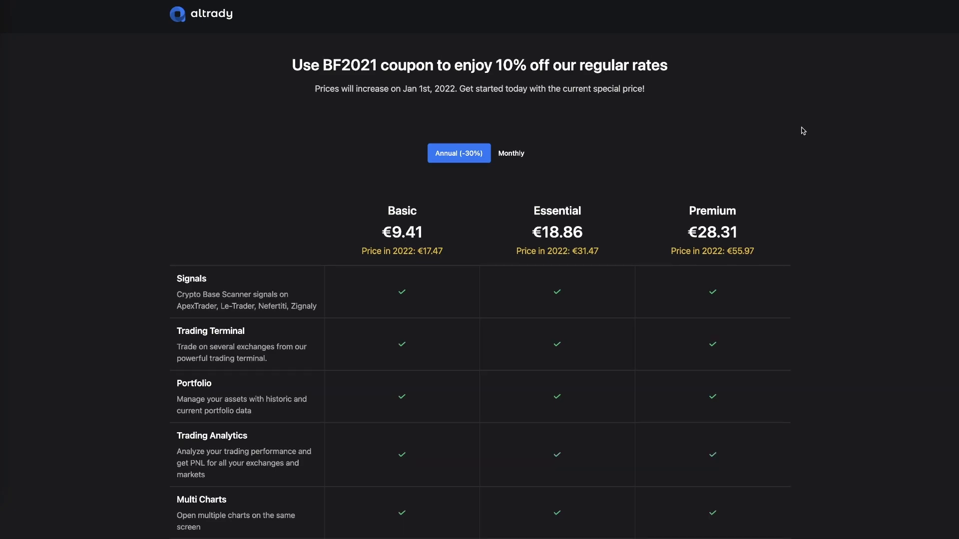